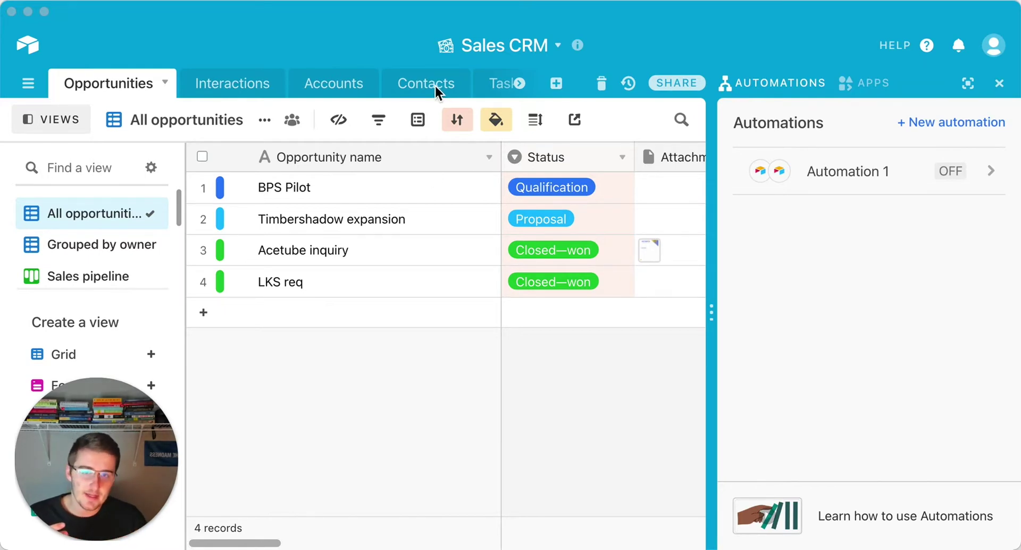
# Step: Create an automation named 'Send email to outside of org' and list the available triggers
pyautogui.click(969, 123)
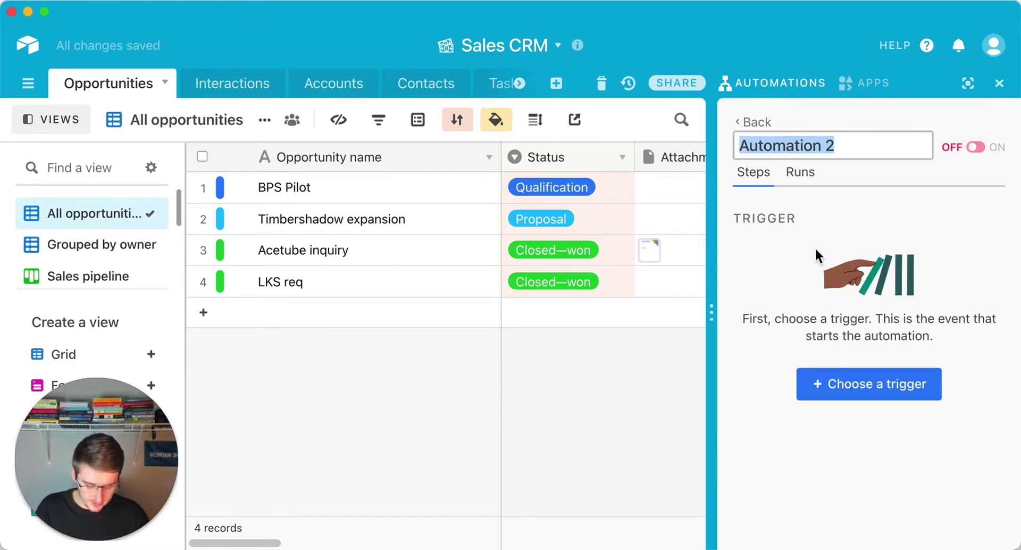
pyautogui.write('Send em')
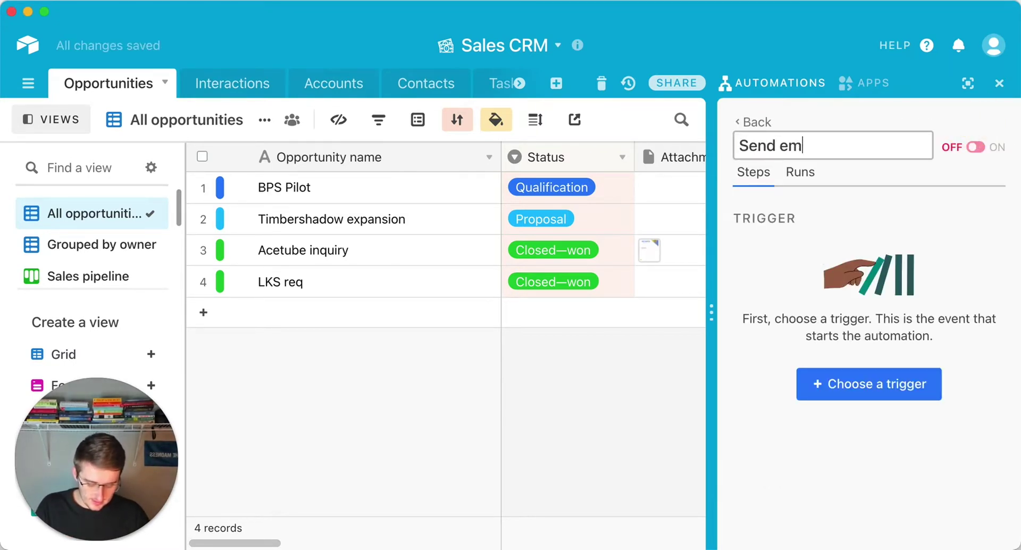
pyautogui.write('ail to outsi')
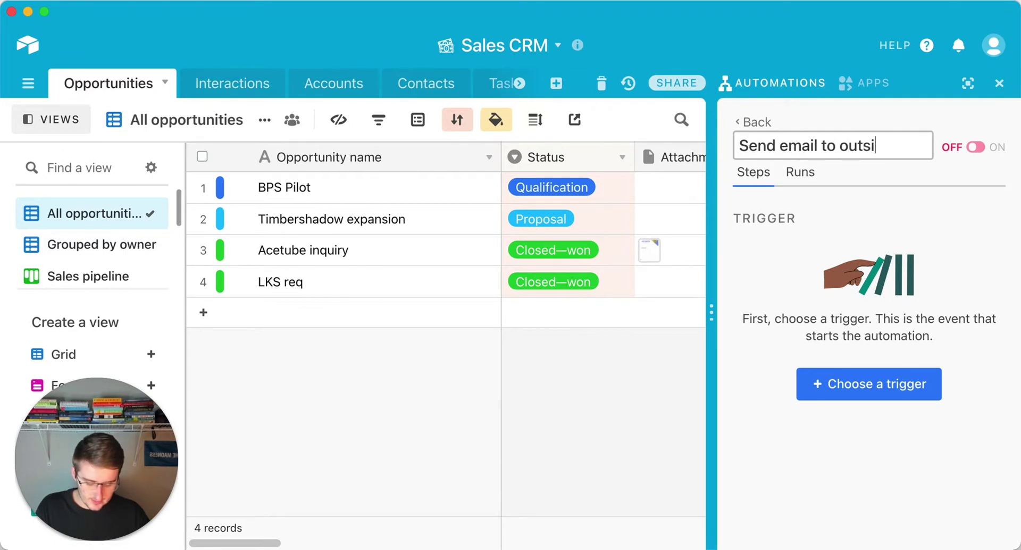
pyautogui.write('de of org')
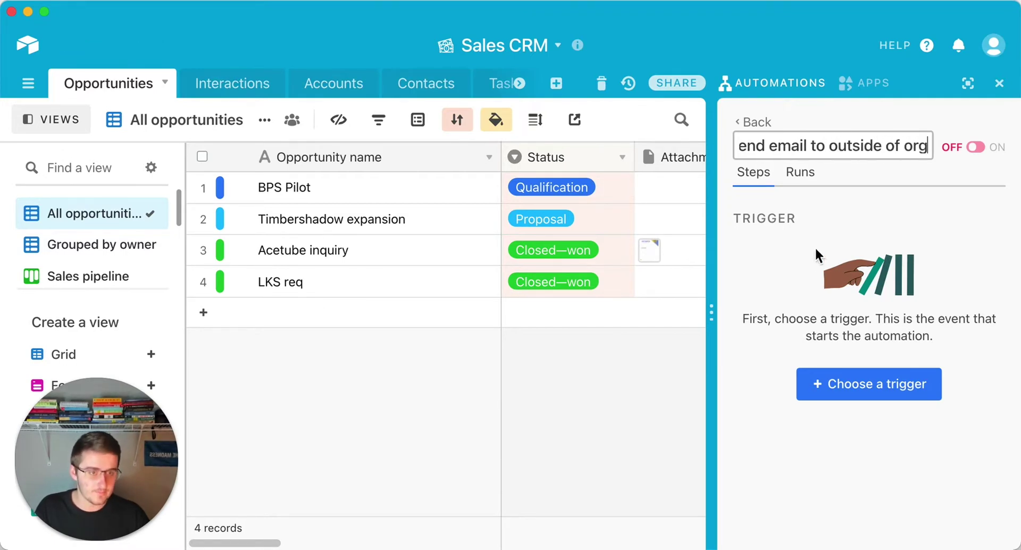
pyautogui.press('Return')
pyautogui.click(844, 384)
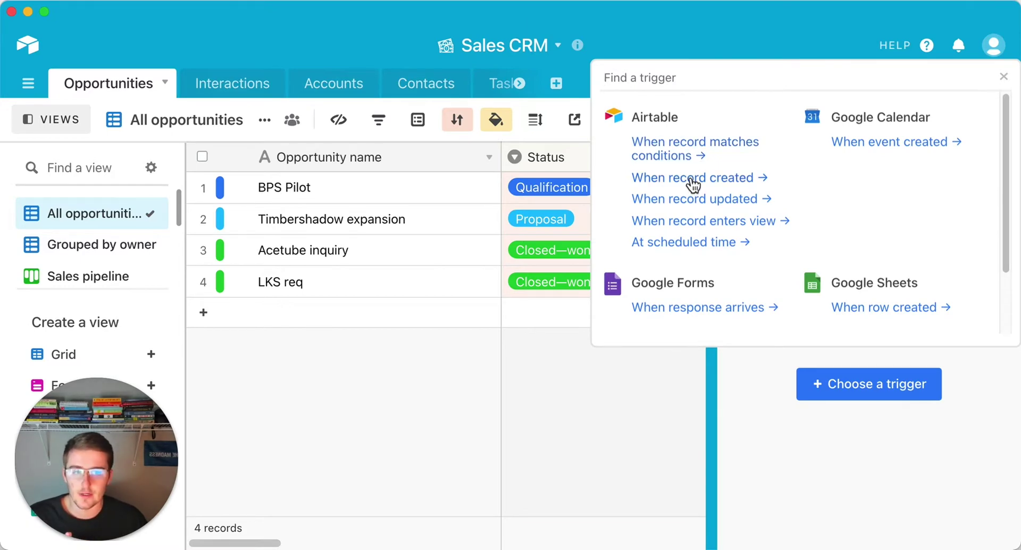
# Step: Set the trigger to 'When a record is created' on the Opportunities table and run its test
pyautogui.click(693, 178)
pyautogui.click(868, 383)
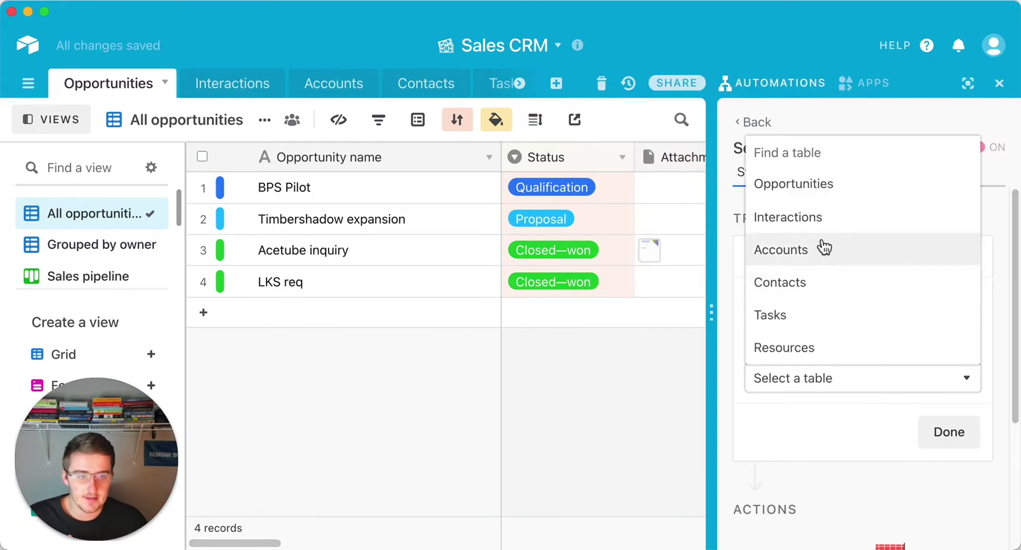
pyautogui.click(823, 187)
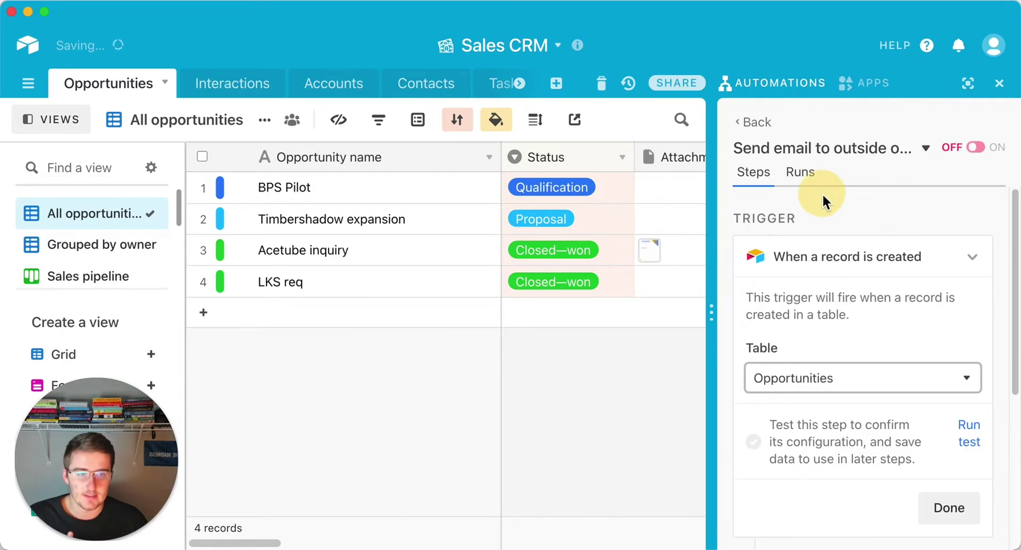
pyautogui.click(983, 431)
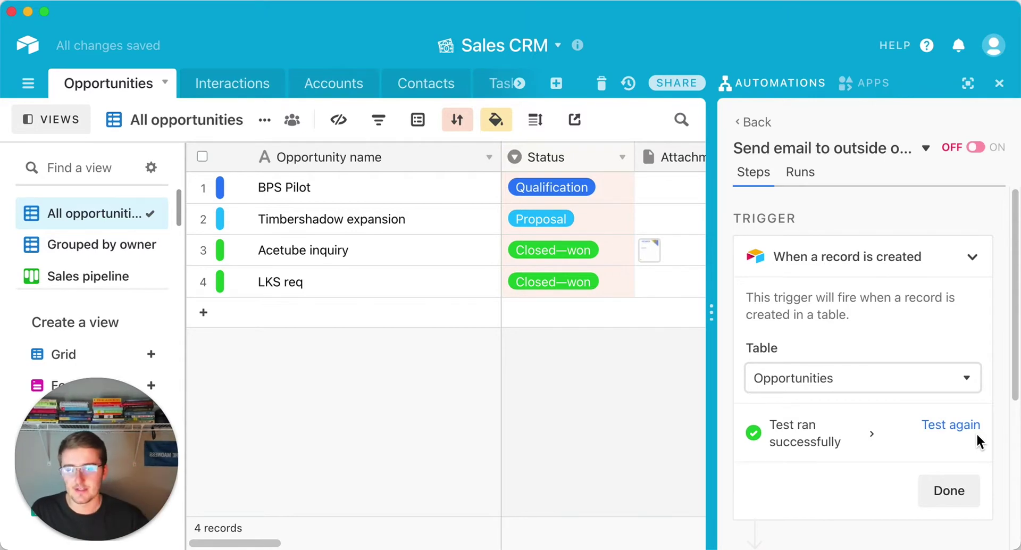
# Step: Finish the trigger step, reopen the automation to review it, and confirm with Done
pyautogui.click(952, 490)
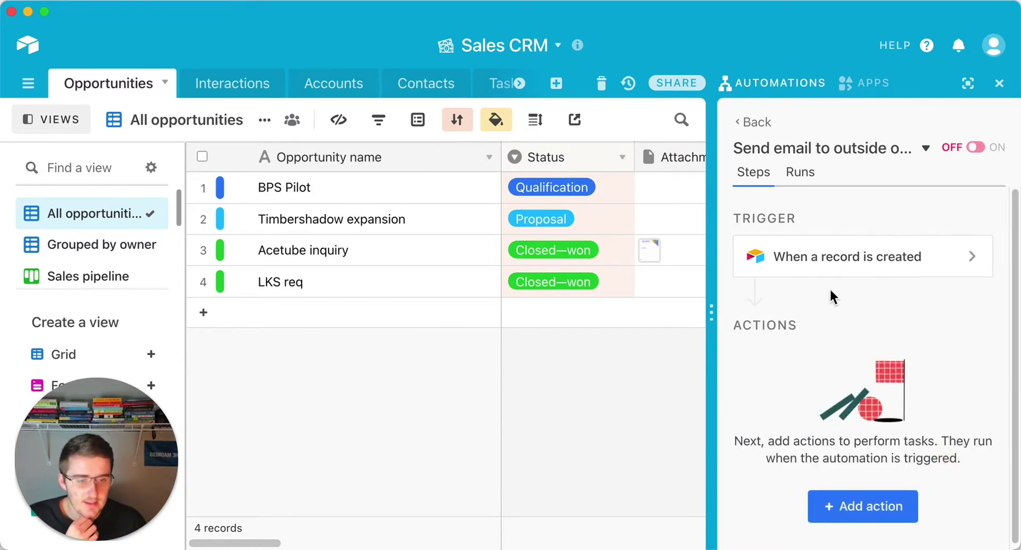
pyautogui.click(868, 271)
pyautogui.click(758, 123)
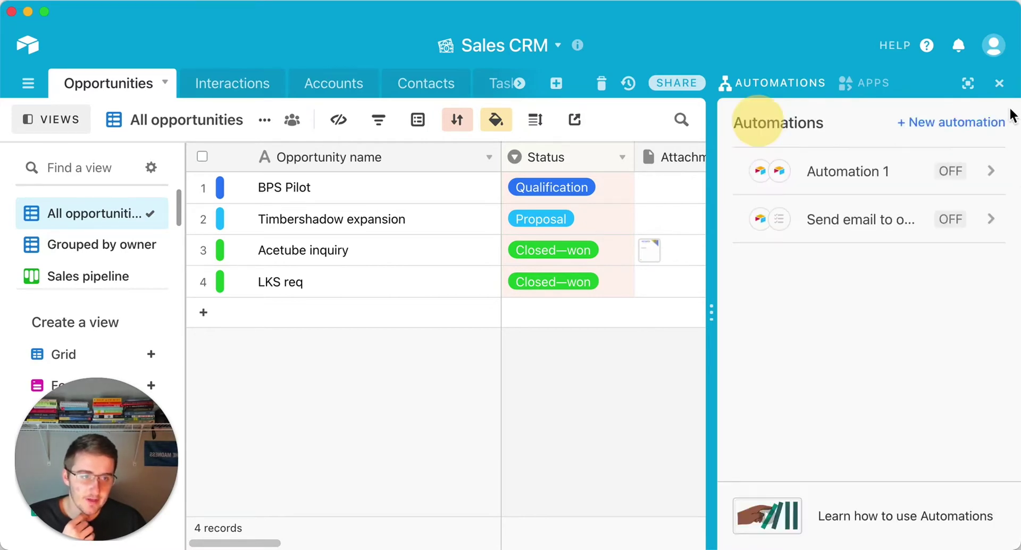
pyautogui.click(825, 227)
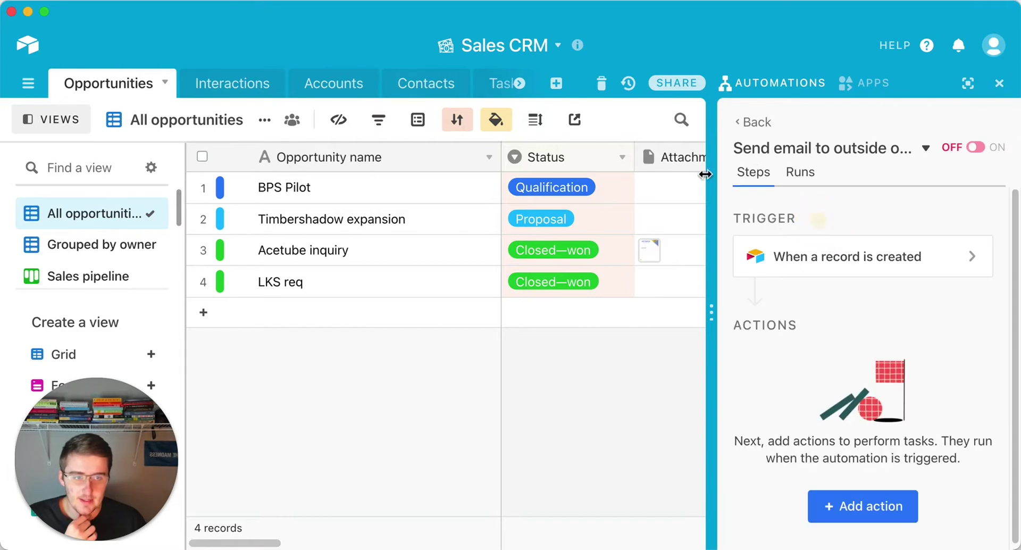
pyautogui.click(824, 271)
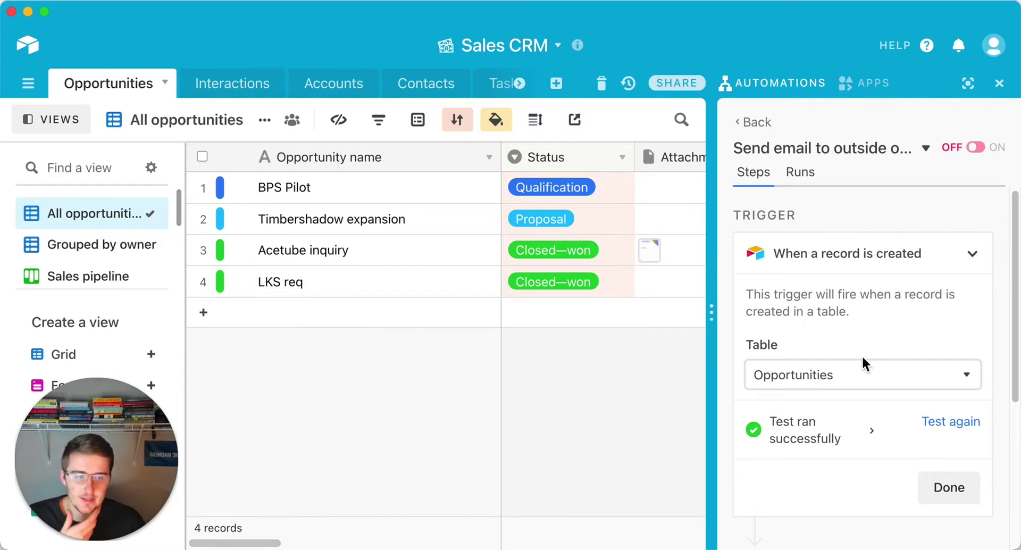
pyautogui.scroll(-2, 862, 361)
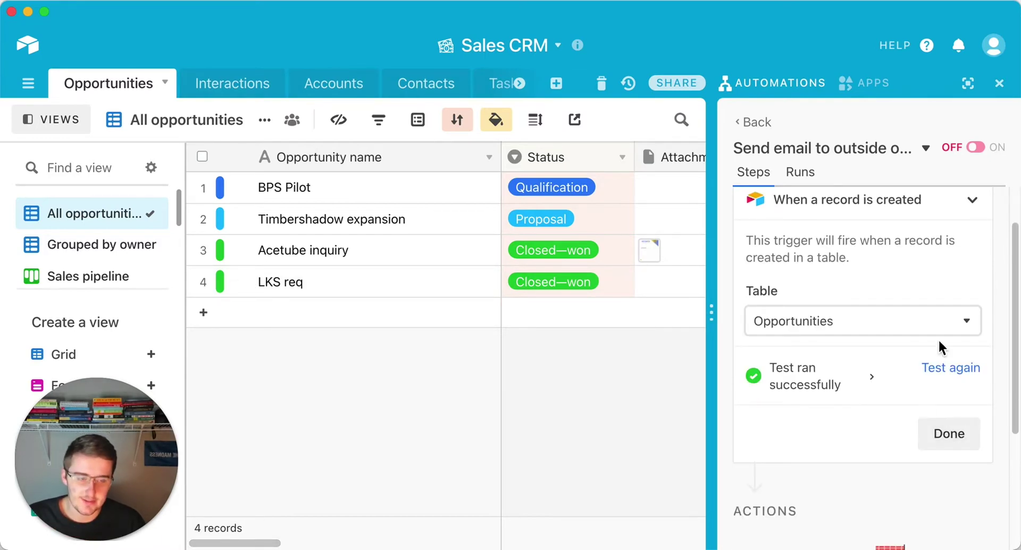
pyautogui.click(964, 432)
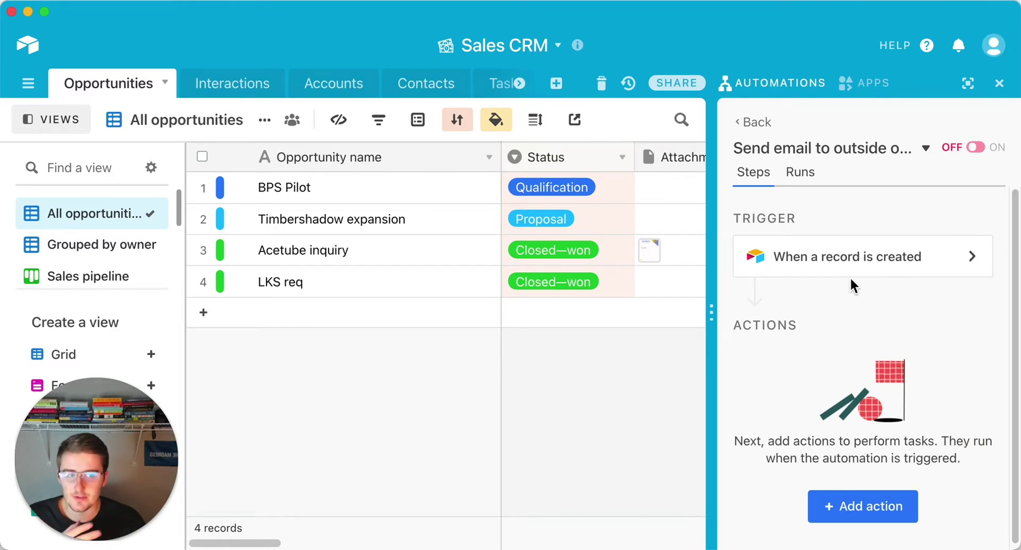
# Step: Add a Gmail 'Send email' action that sends from the connected Gmail account
pyautogui.click(902, 530)
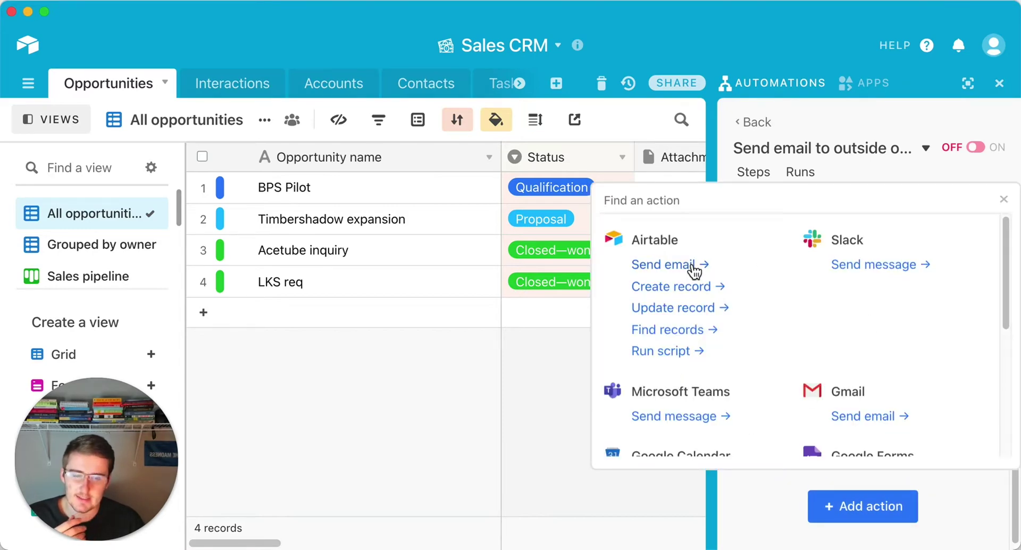
pyautogui.scroll(-5, 845, 418)
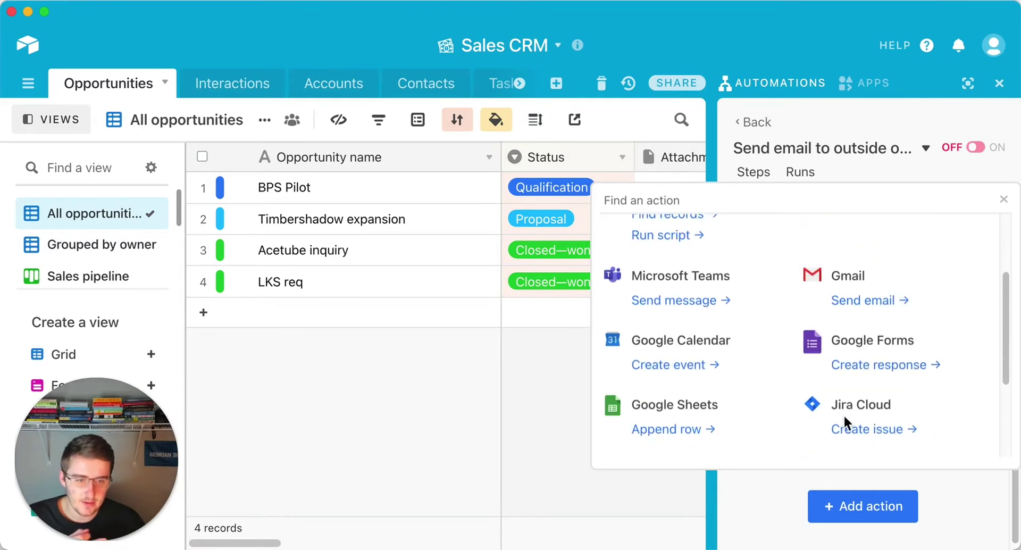
pyautogui.scroll(-3, 694, 420)
pyautogui.scroll(6, 691, 423)
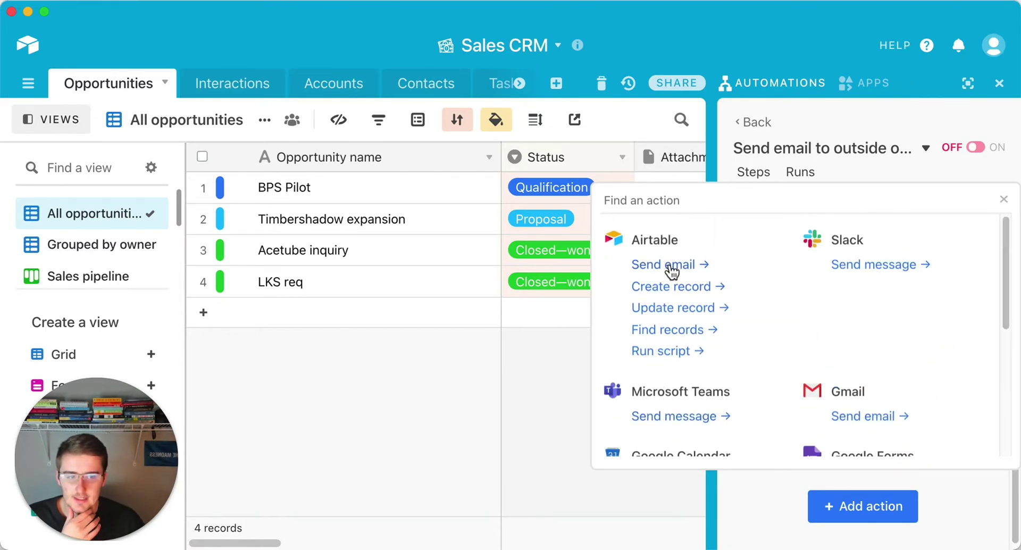
pyautogui.click(849, 417)
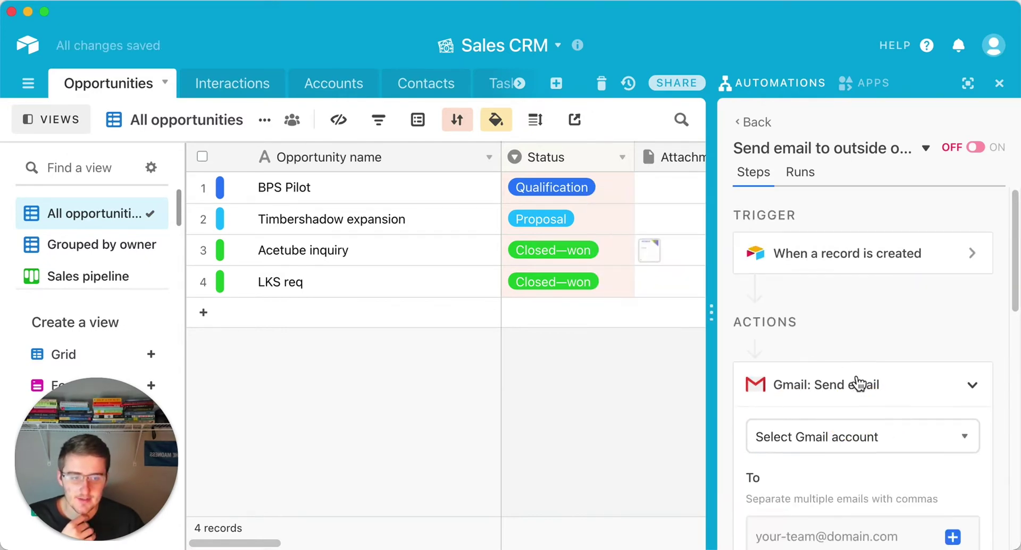
pyautogui.scroll(-1, 794, 383)
pyautogui.click(790, 388)
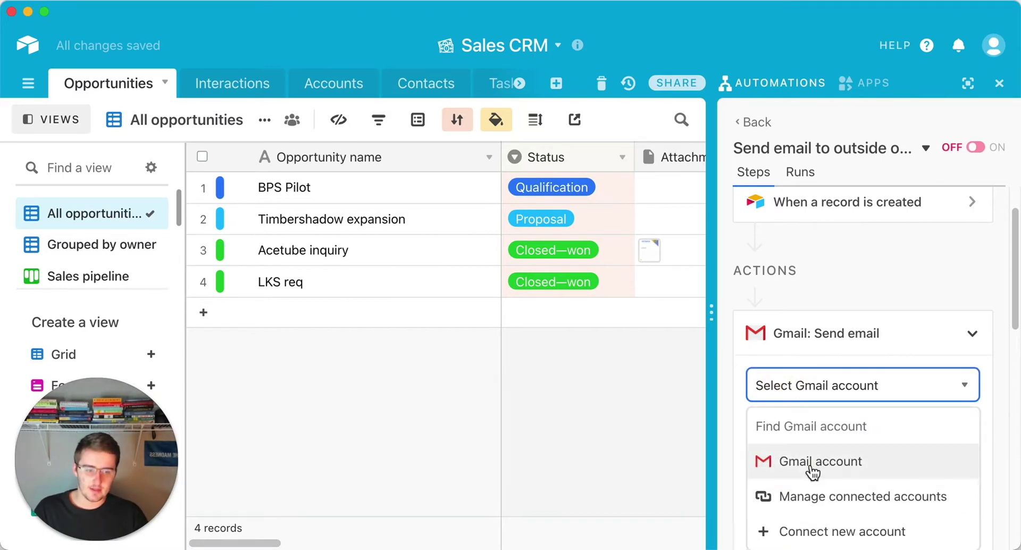
pyautogui.click(787, 461)
pyautogui.scroll(-1, 814, 436)
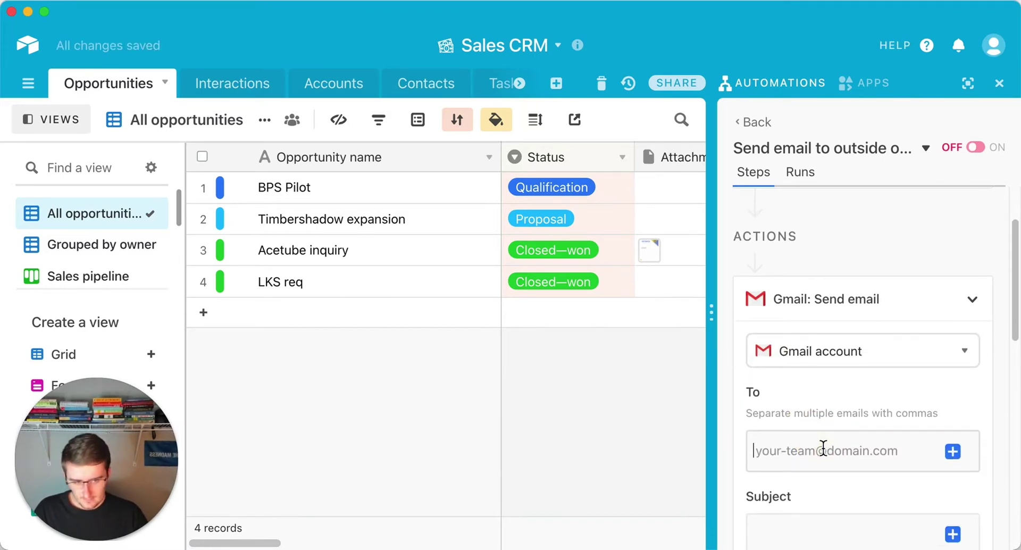
# Step: Hide the views list and enter a first recipient e-mail address in the To field
pyautogui.scroll(-3, 823, 448)
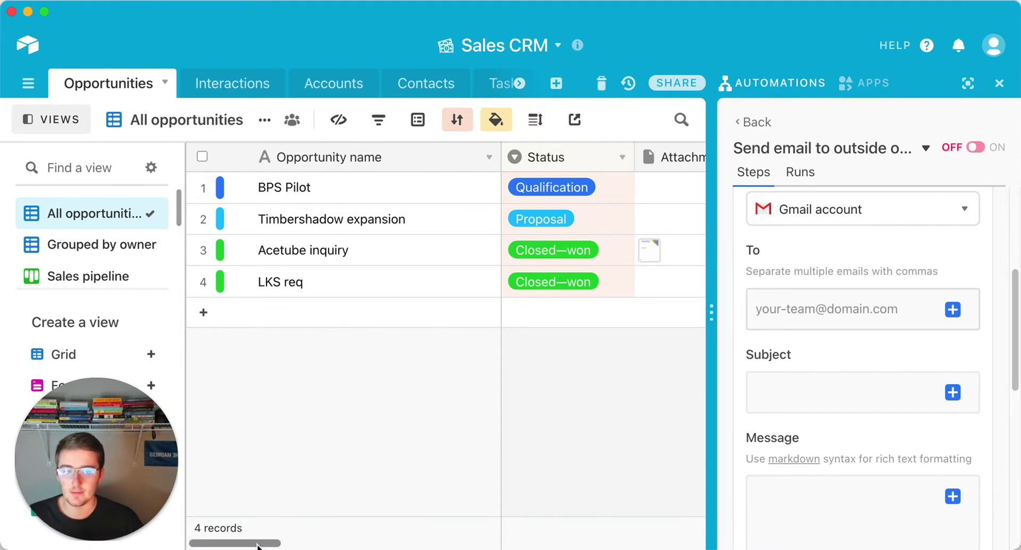
pyautogui.moveTo(258, 545); pyautogui.dragTo(358, 544)
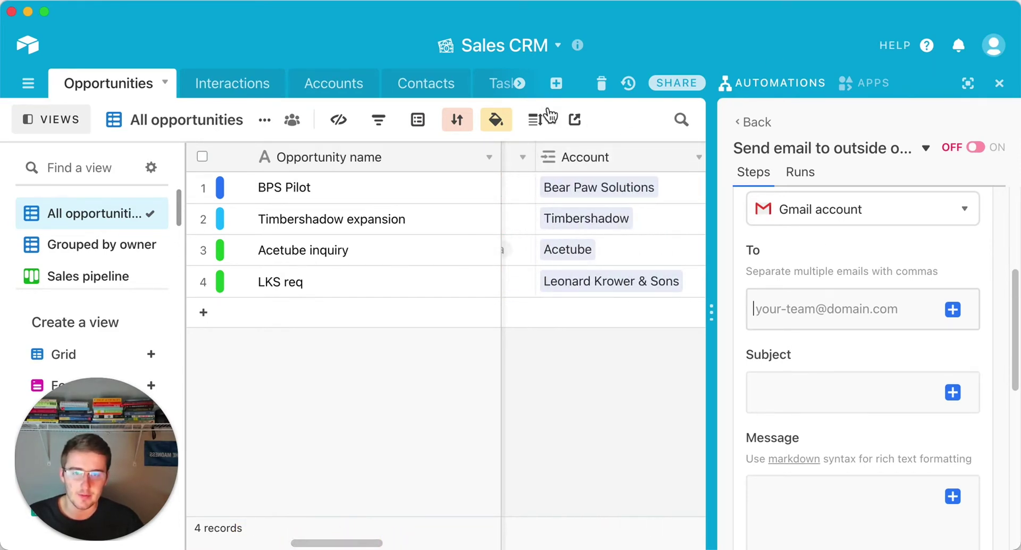
pyautogui.click(59, 118)
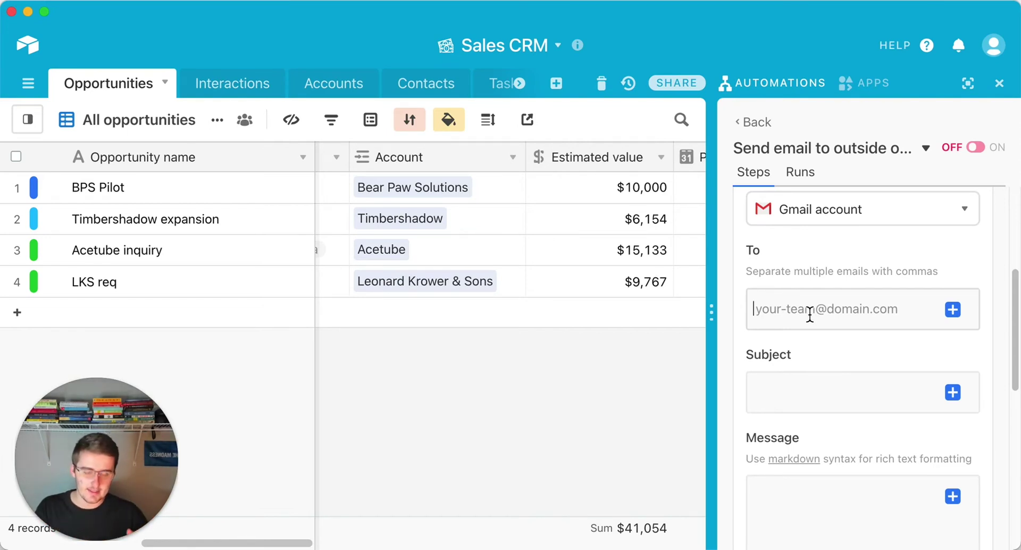
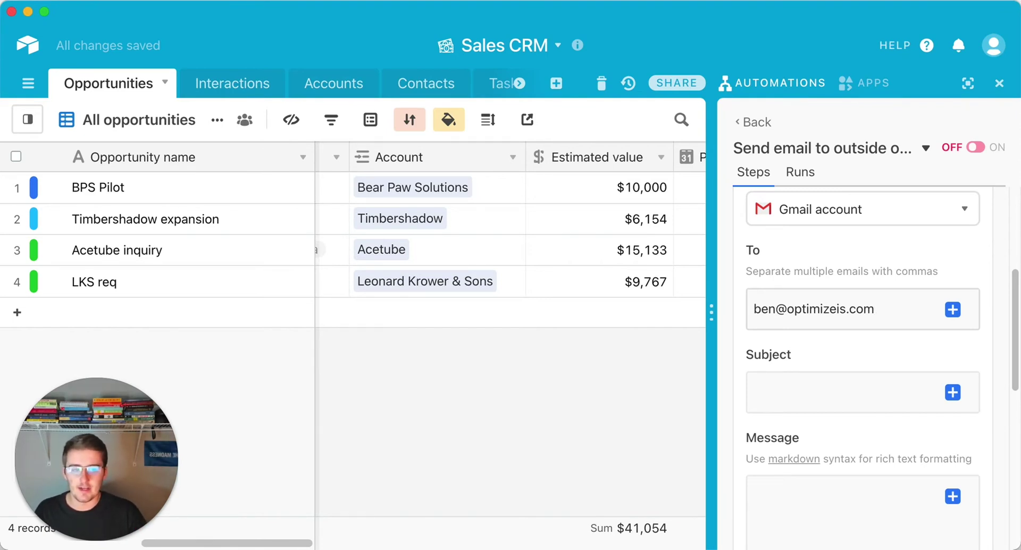
# Step: Scroll to the To field and highlight the 'Separate multiple emails with commas' hint
pyautogui.scroll(5, 817, 295)
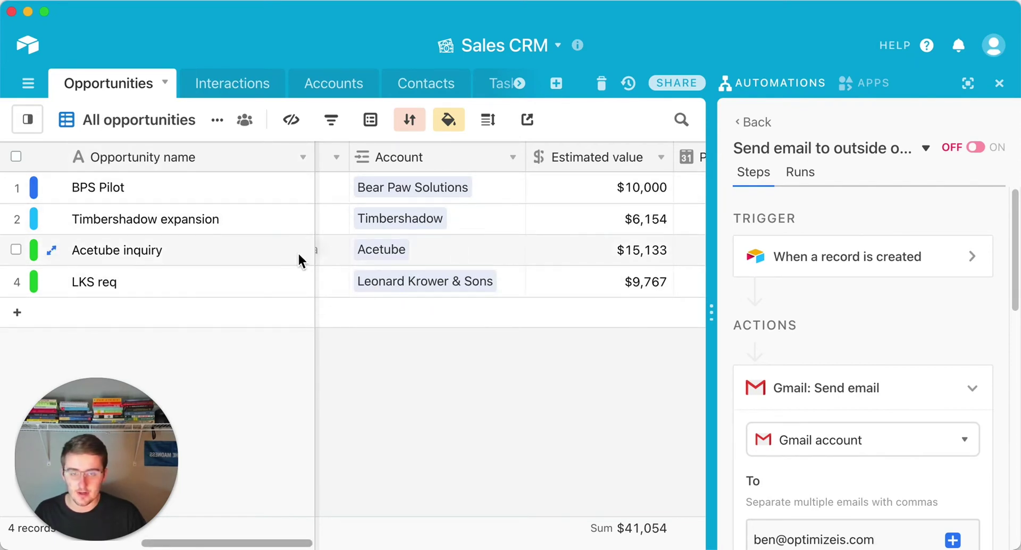
pyautogui.scroll(-2, 873, 333)
pyautogui.scroll(-3, 872, 333)
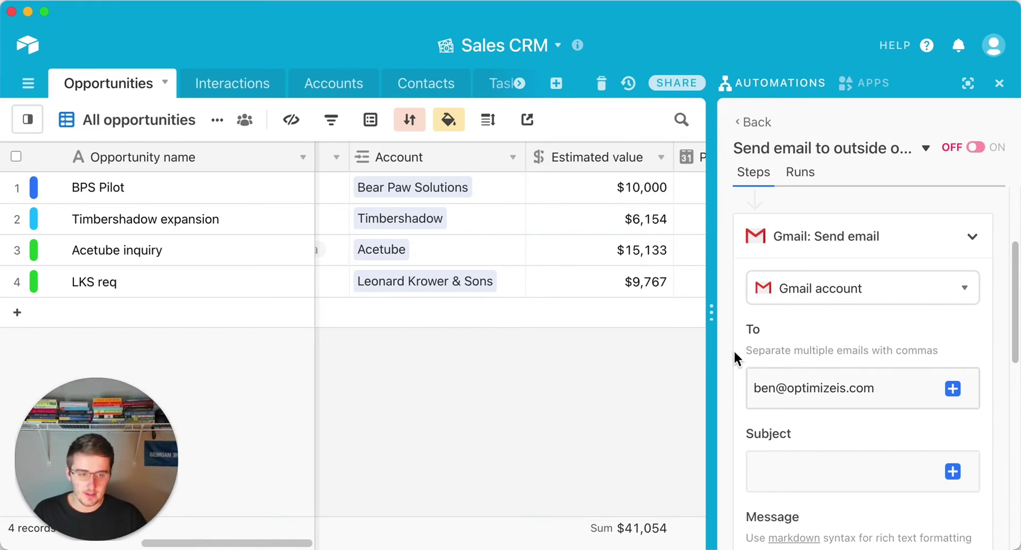
pyautogui.moveTo(746, 350); pyautogui.dragTo(967, 354)
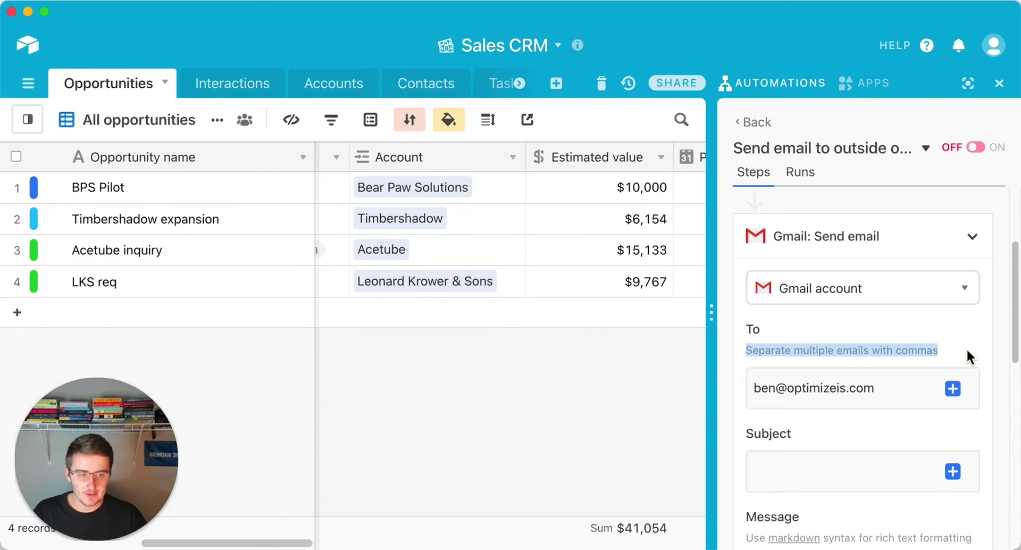
pyautogui.click(961, 350)
# Step: Append two comma-separated test addresses after the existing recipient in To
pyautogui.click(901, 394)
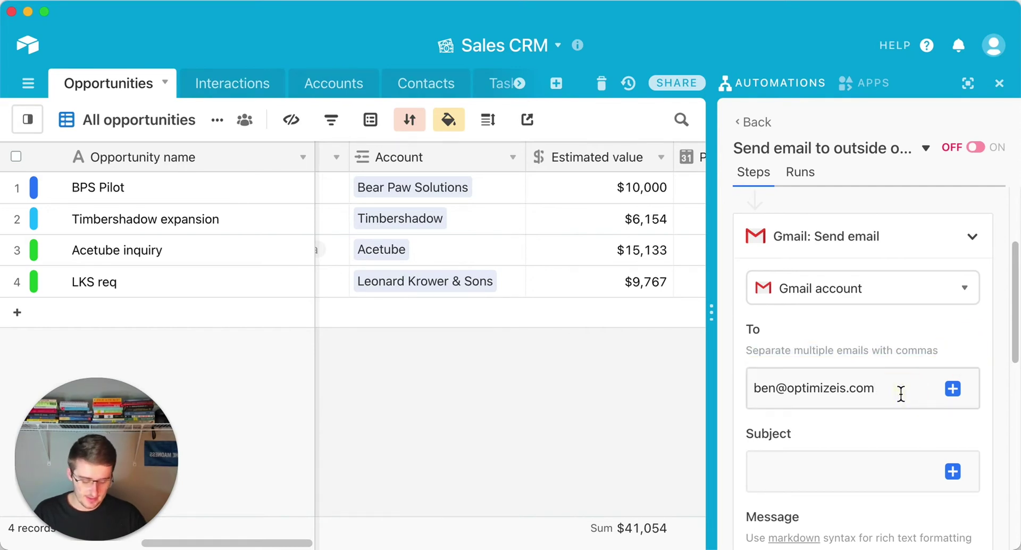
pyautogui.write(',')
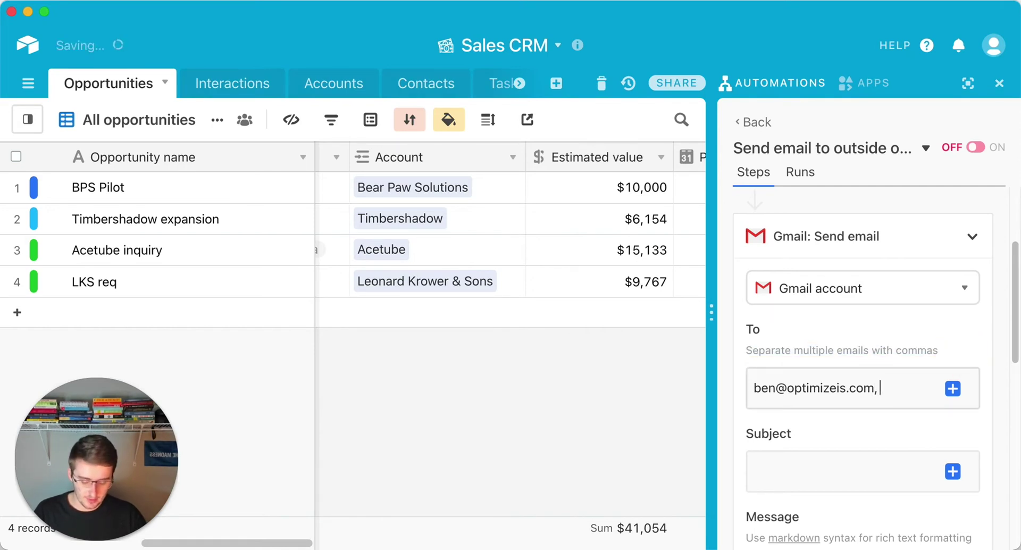
pyautogui.write(' test')
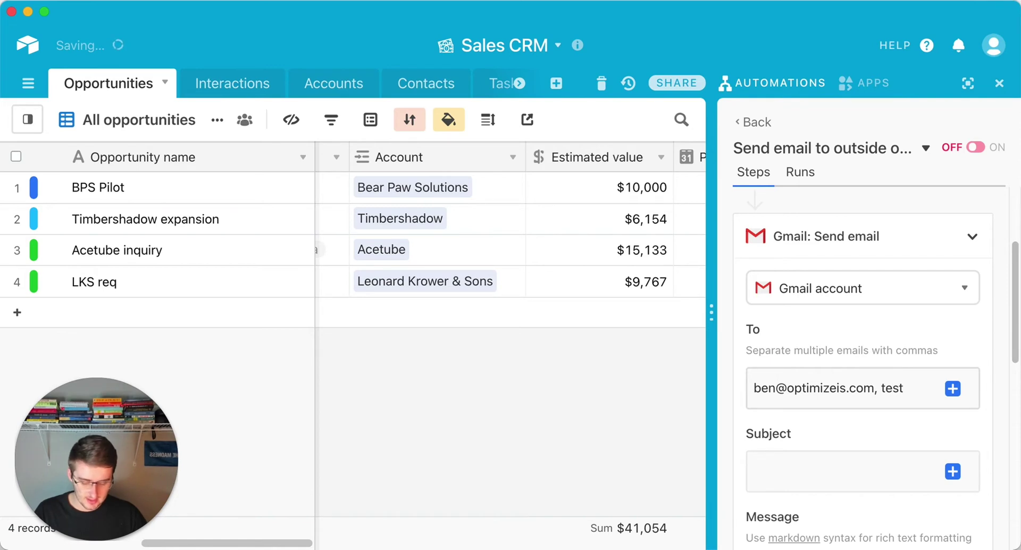
pyautogui.write('@test.co')
pyautogui.write('m')
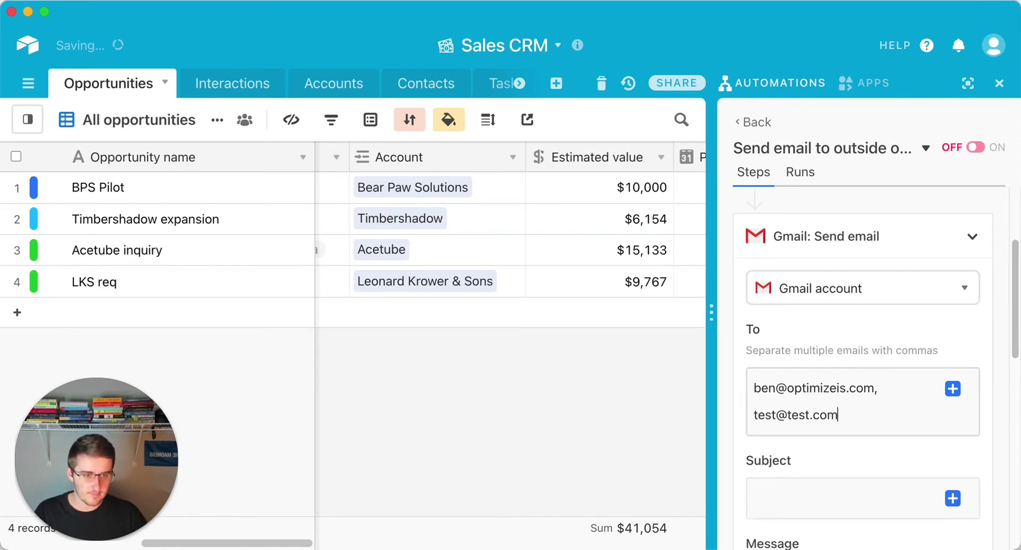
pyautogui.write(', test')
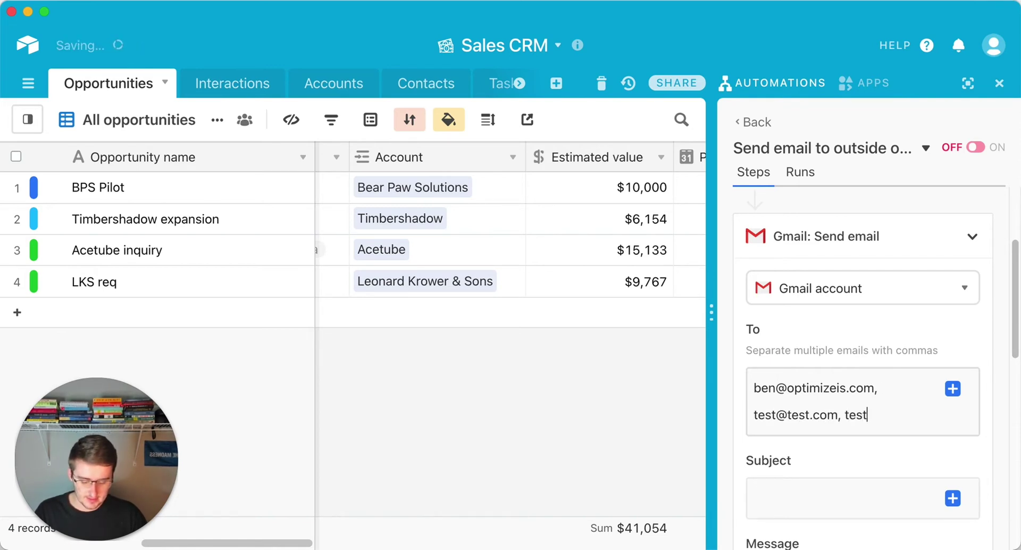
pyautogui.write('1@test.com')
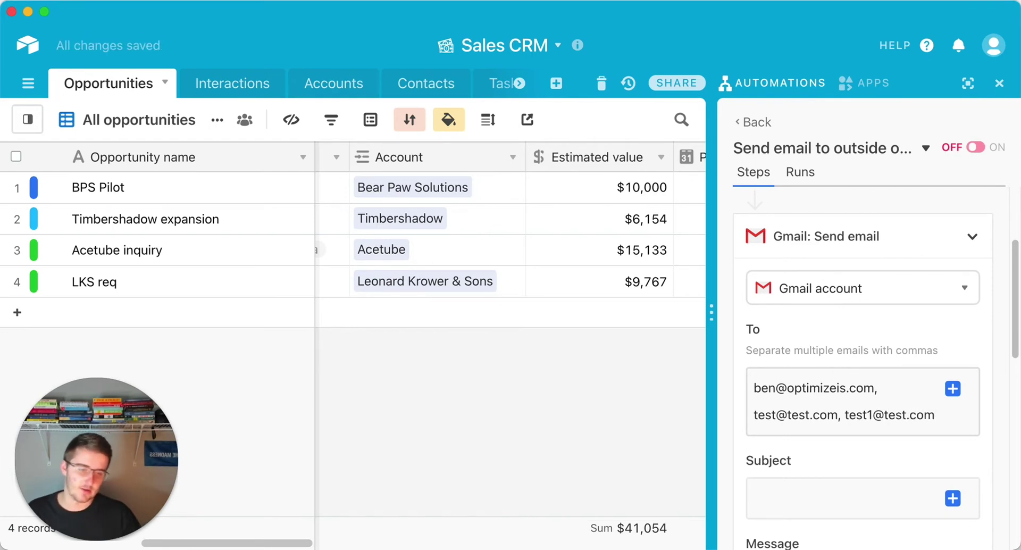
pyautogui.write(',')
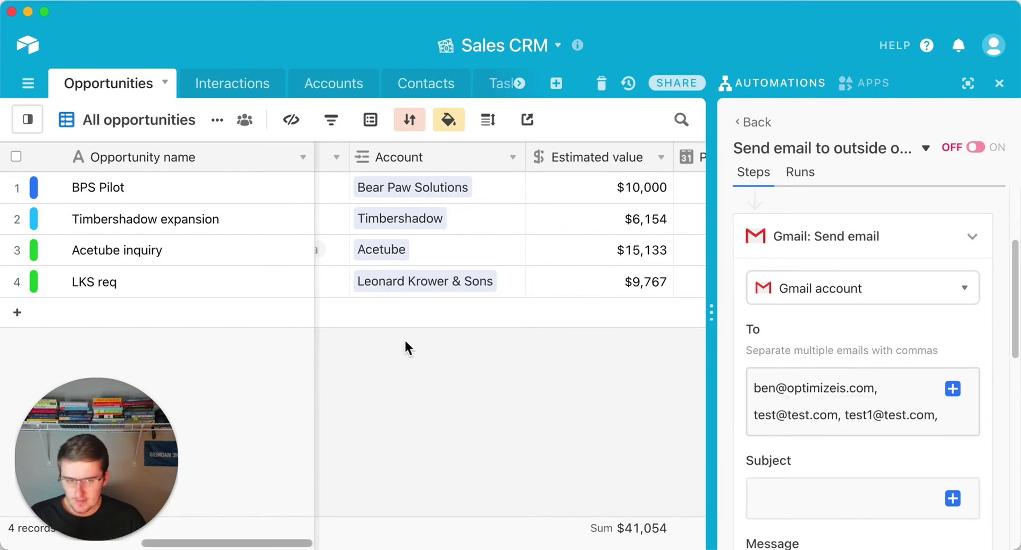
pyautogui.moveTo(234, 542); pyautogui.dragTo(403, 489)
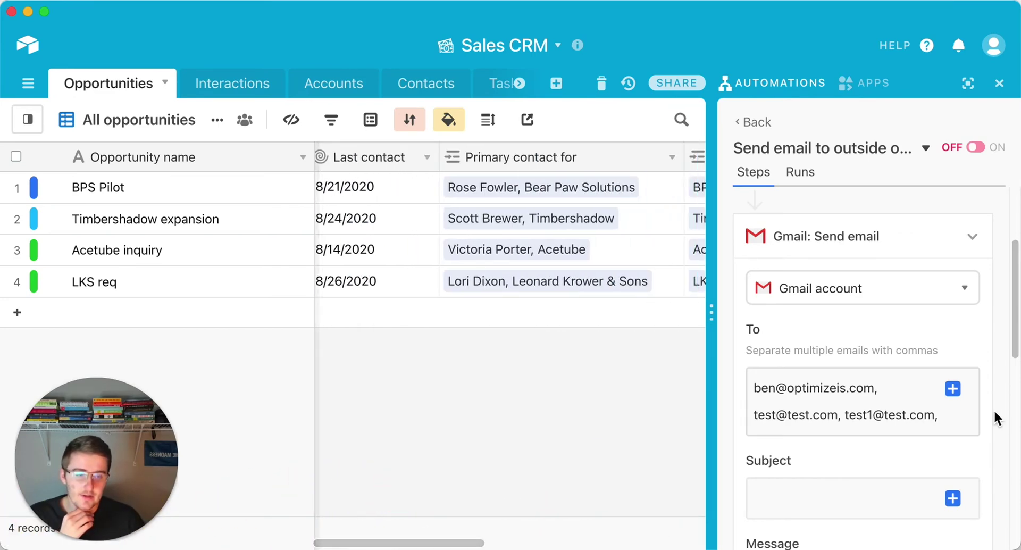
pyautogui.click(953, 388)
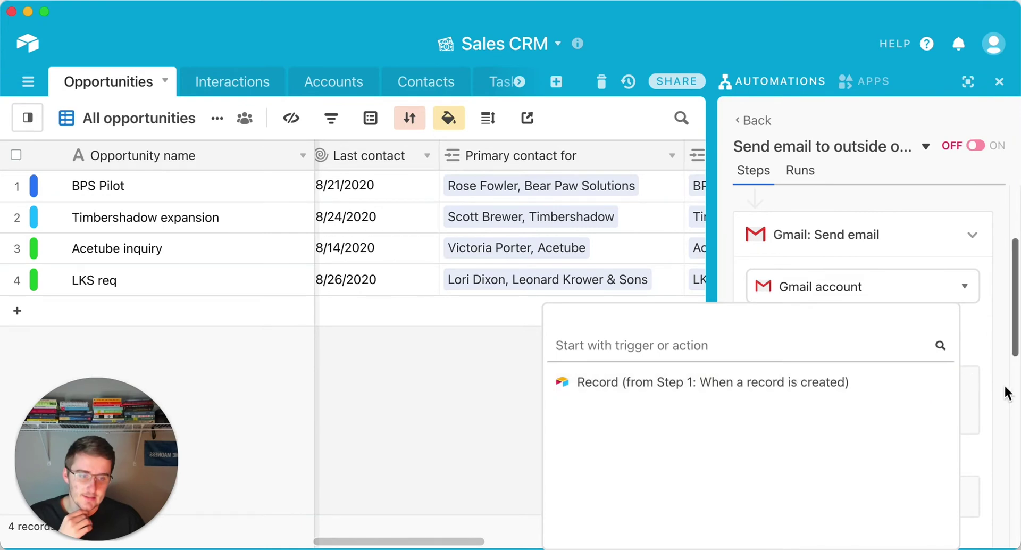
pyautogui.click(916, 383)
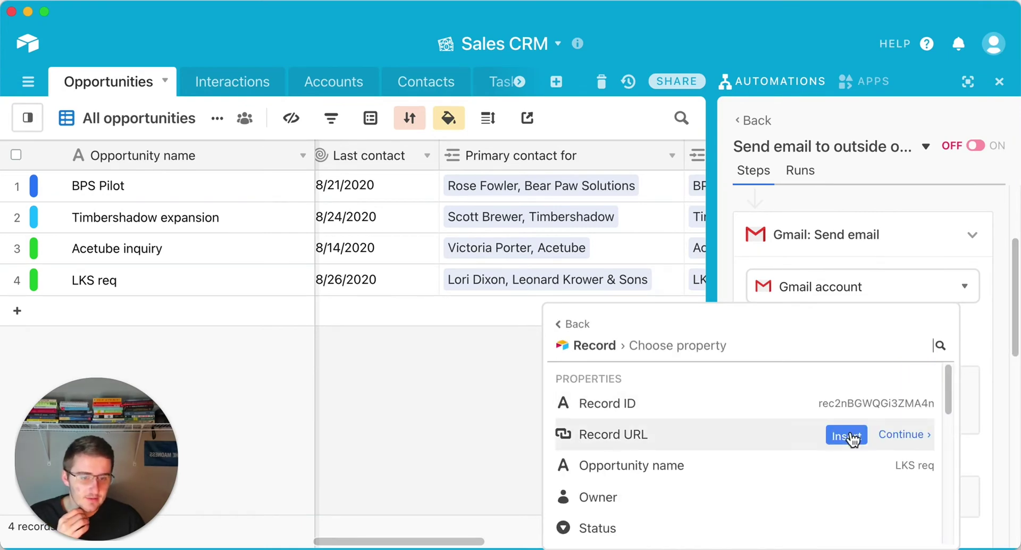
pyautogui.scroll(-4, 851, 436)
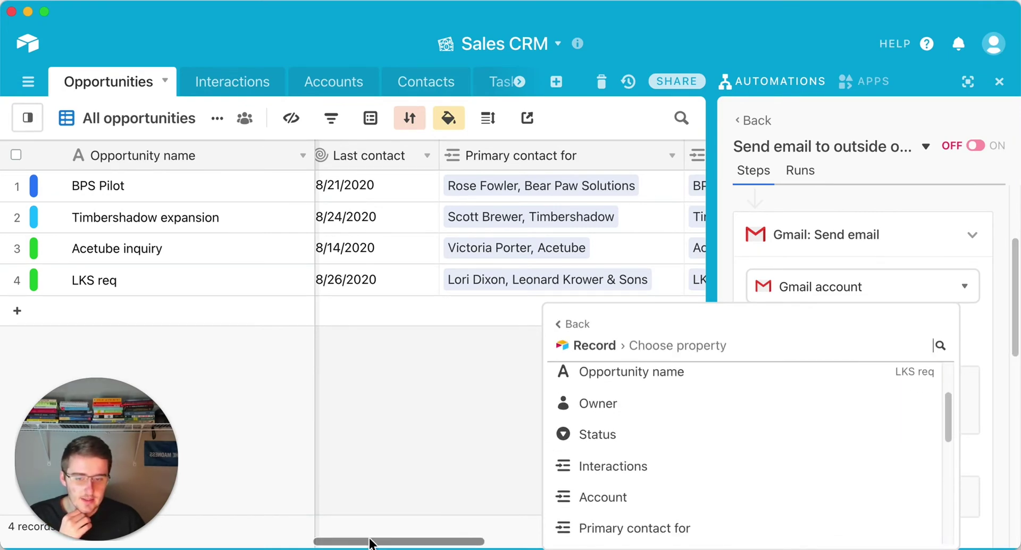
pyautogui.moveTo(319, 541); pyautogui.dragTo(43, 536)
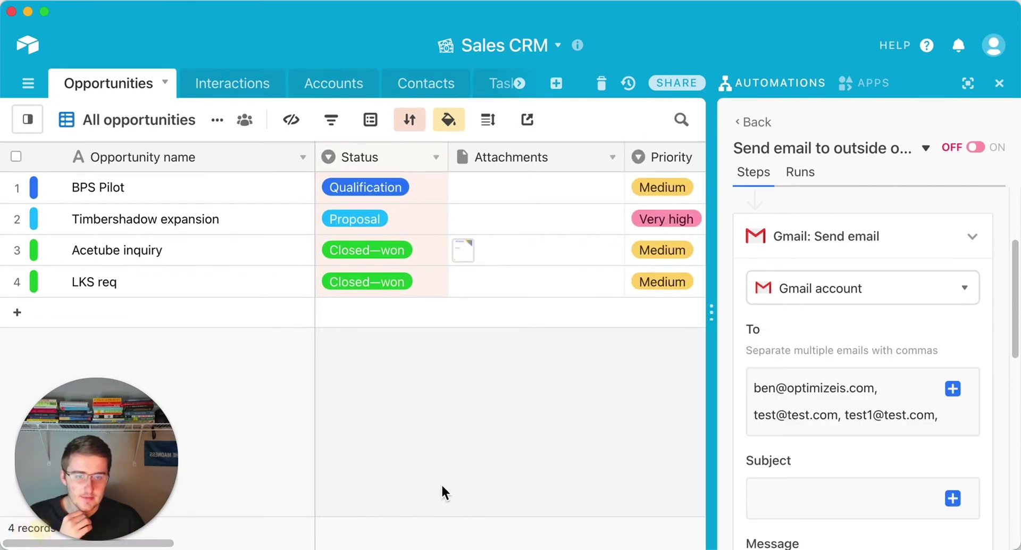
# Step: Insert the trigger record's Status Name as a dynamic token at the end of To
pyautogui.click(953, 389)
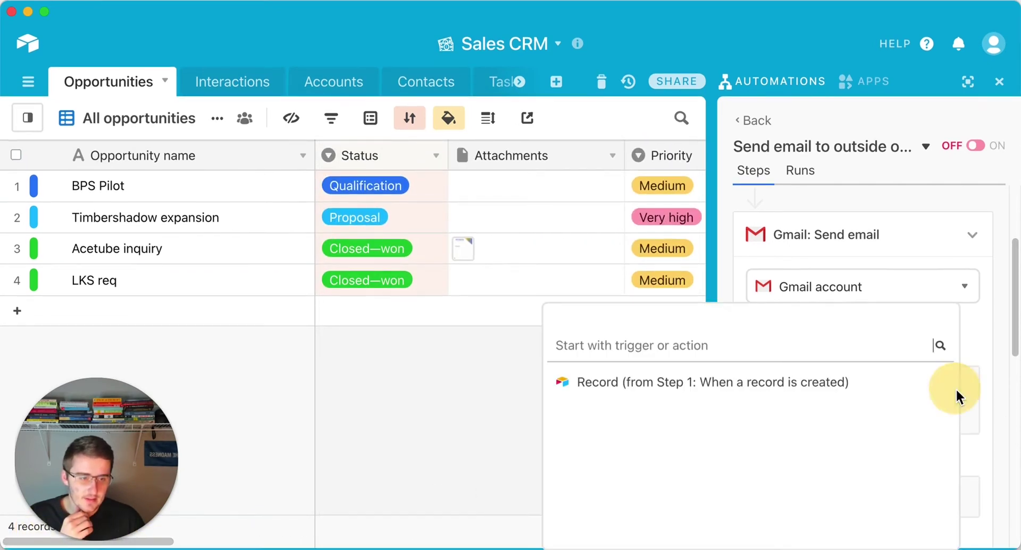
pyautogui.click(905, 382)
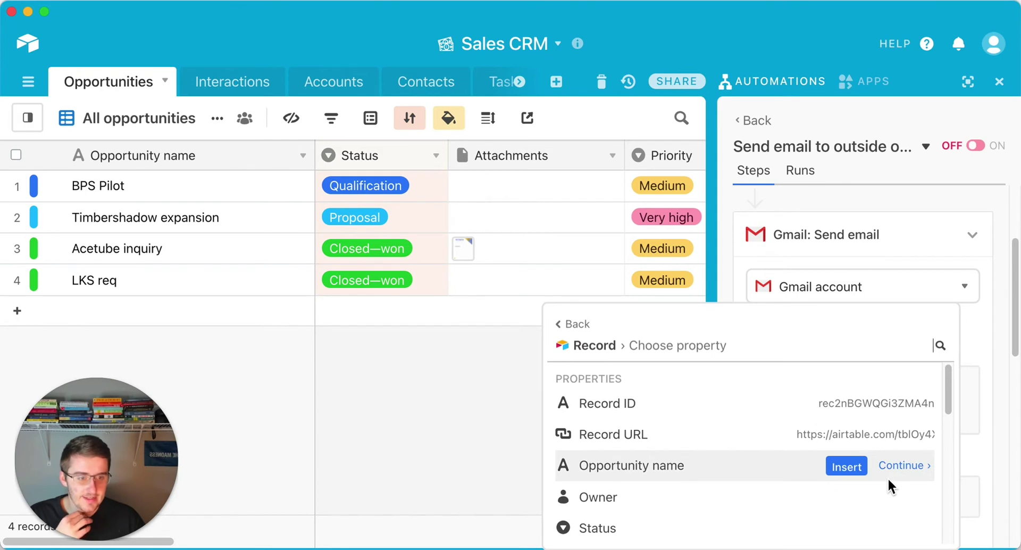
pyautogui.scroll(-1, 876, 442)
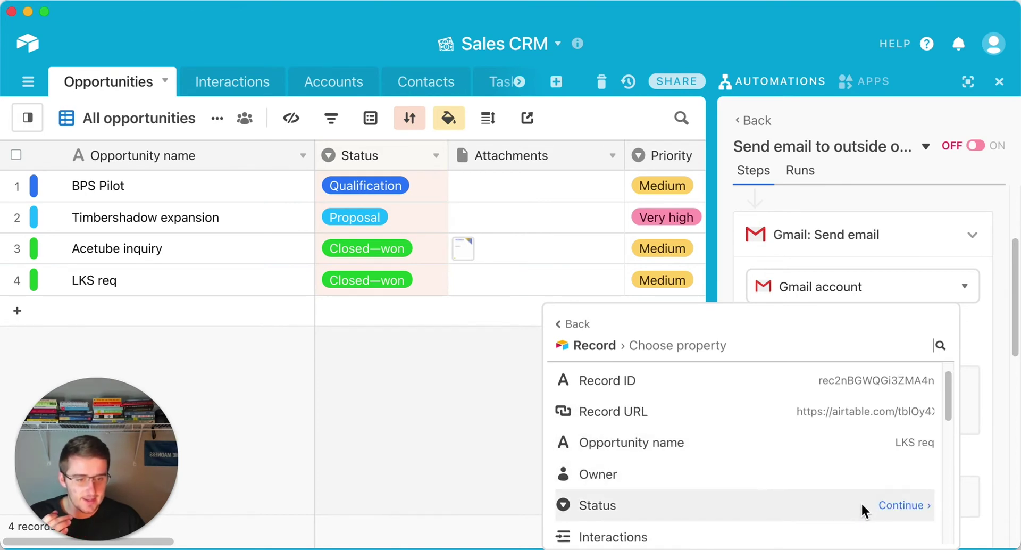
pyautogui.click(907, 505)
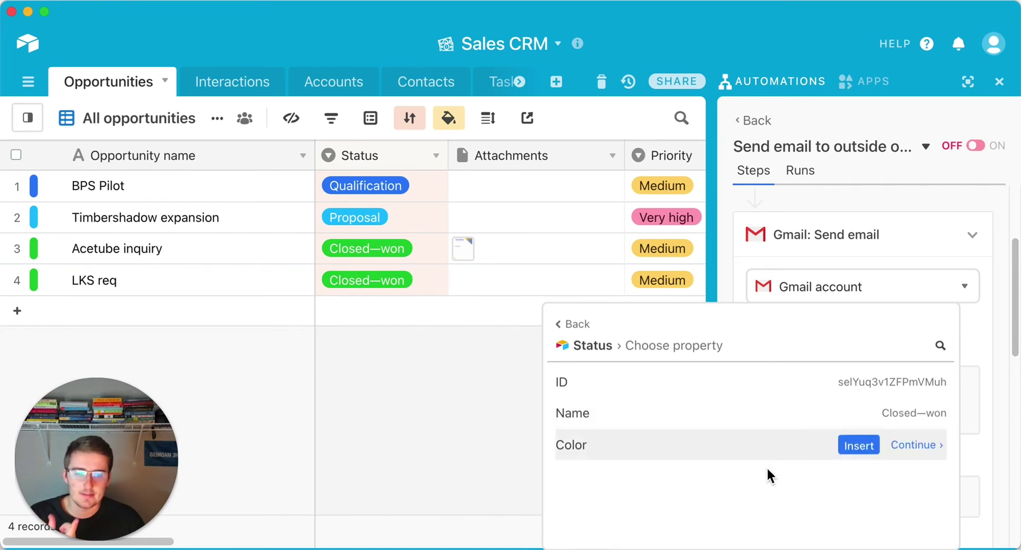
pyautogui.click(860, 414)
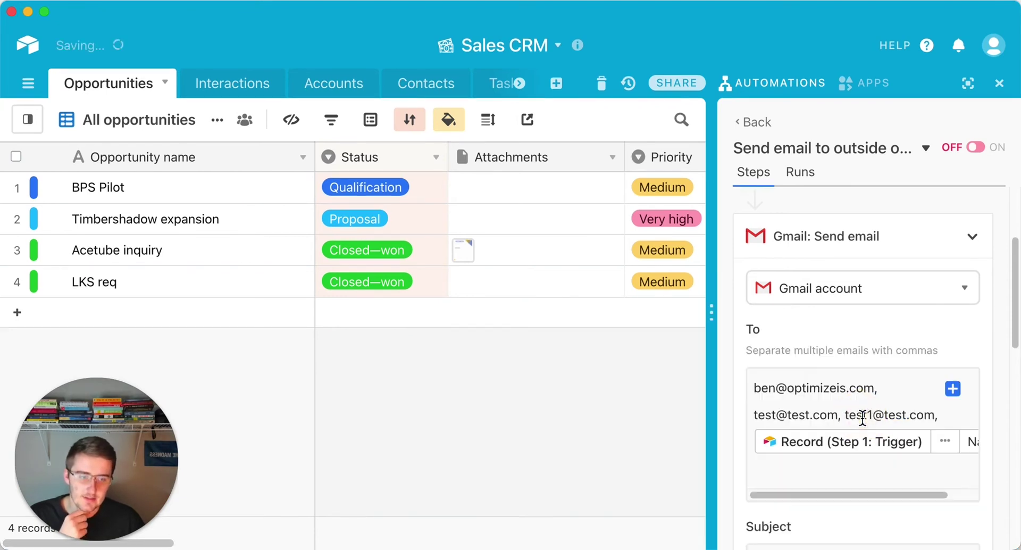
pyautogui.scroll(-1, 864, 490)
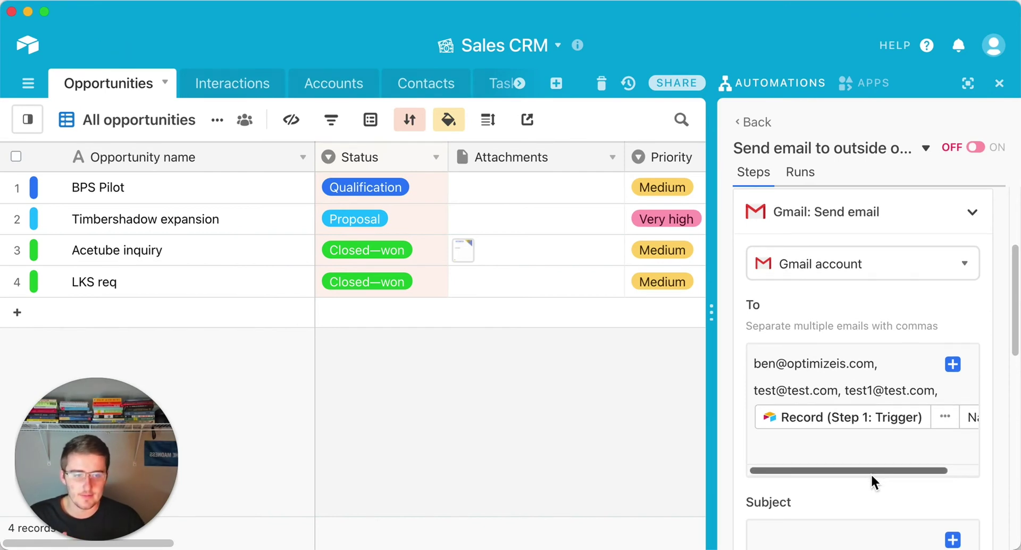
pyautogui.scroll(-3, 870, 476)
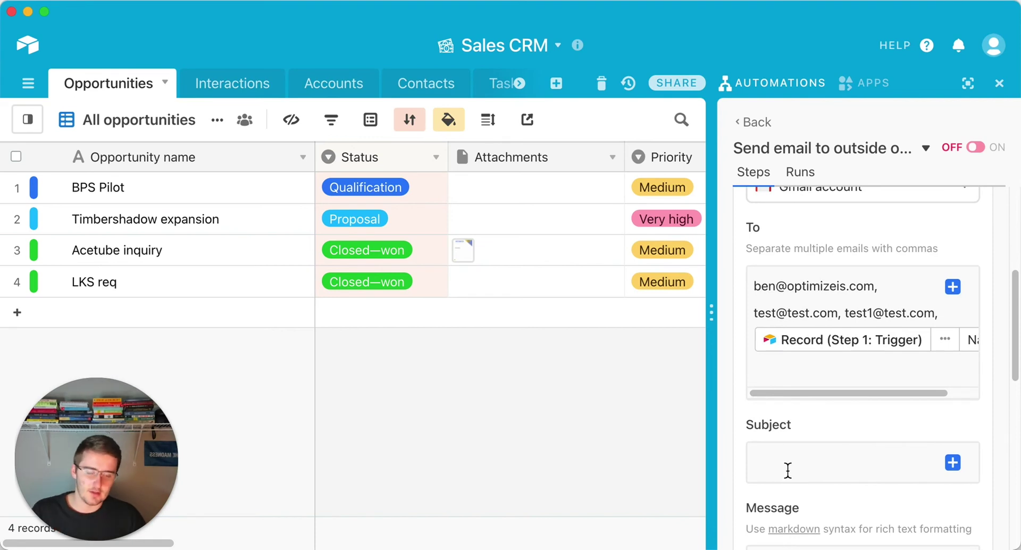
pyautogui.scroll(-8, 787, 472)
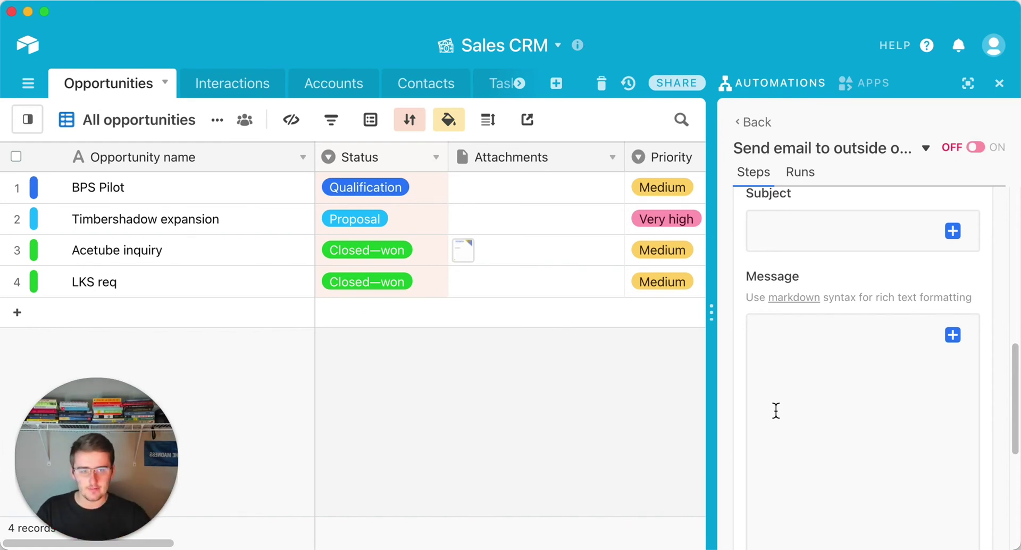
pyautogui.scroll(-6, 776, 410)
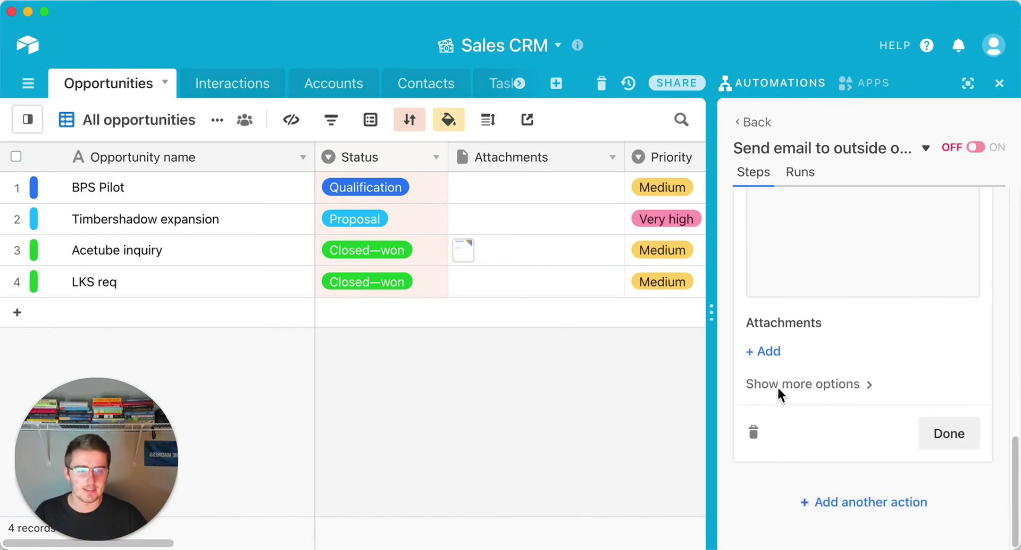
pyautogui.scroll(5, 779, 389)
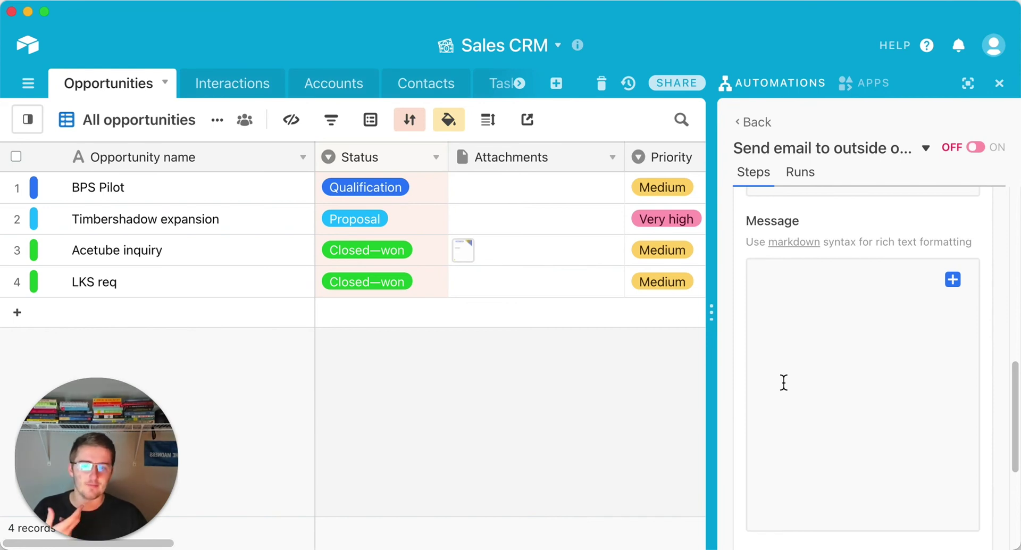
pyautogui.scroll(5, 784, 382)
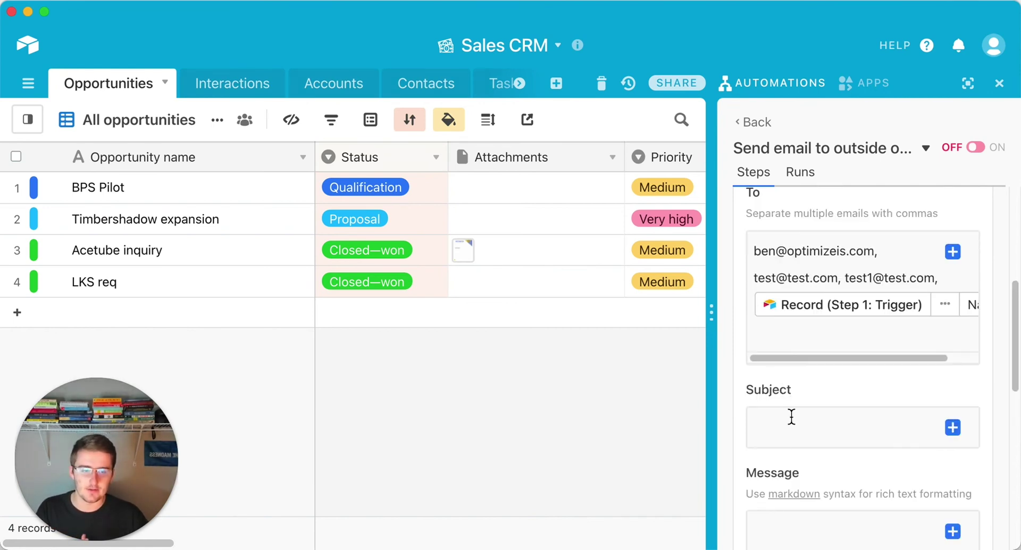